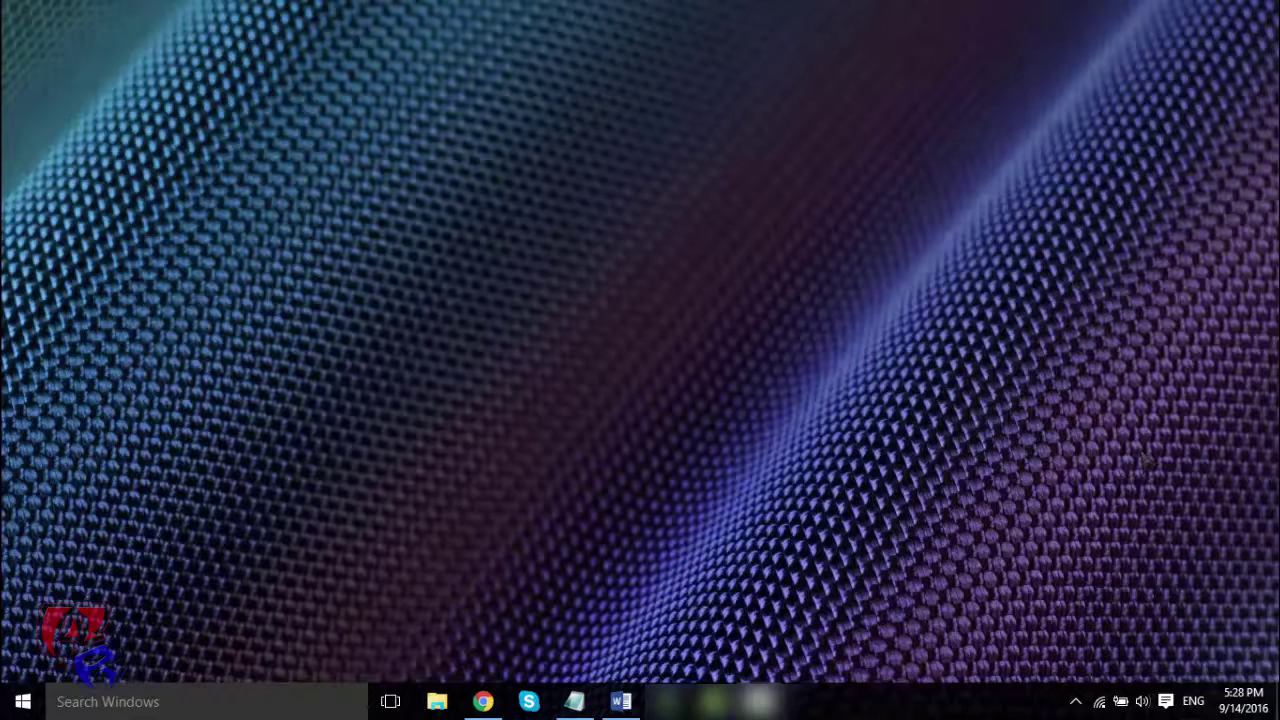
On the Google Input Tools page, select Hindi, accept the Terms of Service, and download the installer.
{"action": "left_click", "coordinate": [483, 701]}
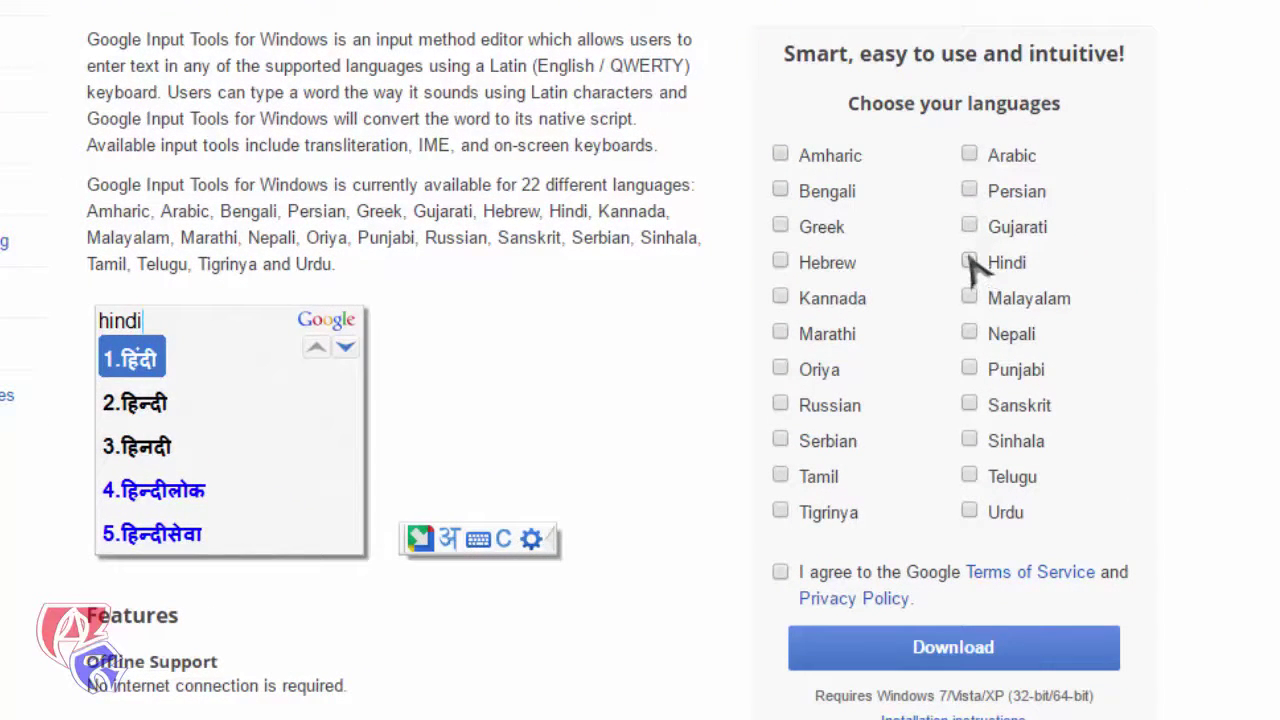
{"action": "left_click", "coordinate": [969, 262]}
{"action": "left_click", "coordinate": [780, 572]}
{"action": "left_click", "coordinate": [983, 677]}
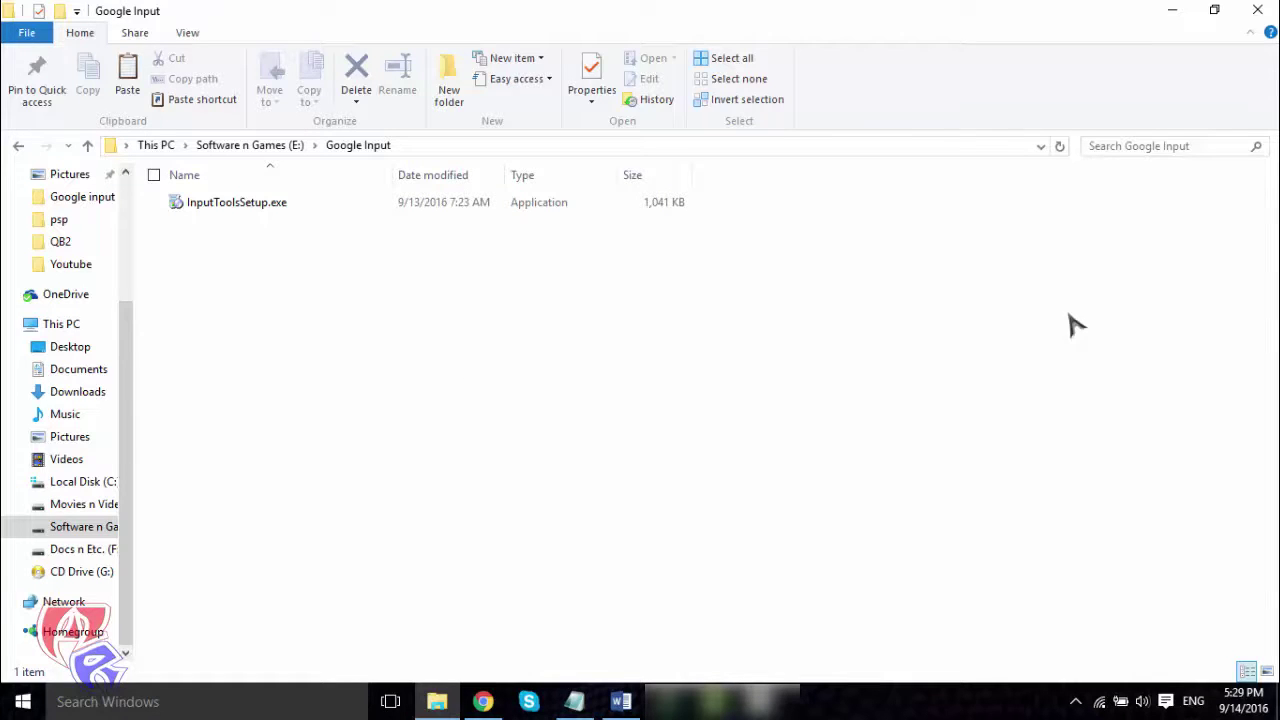
Minimize the File Explorer window showing InputToolsSetup.exe to reveal the desktop.
{"action": "left_click", "coordinate": [1172, 10]}
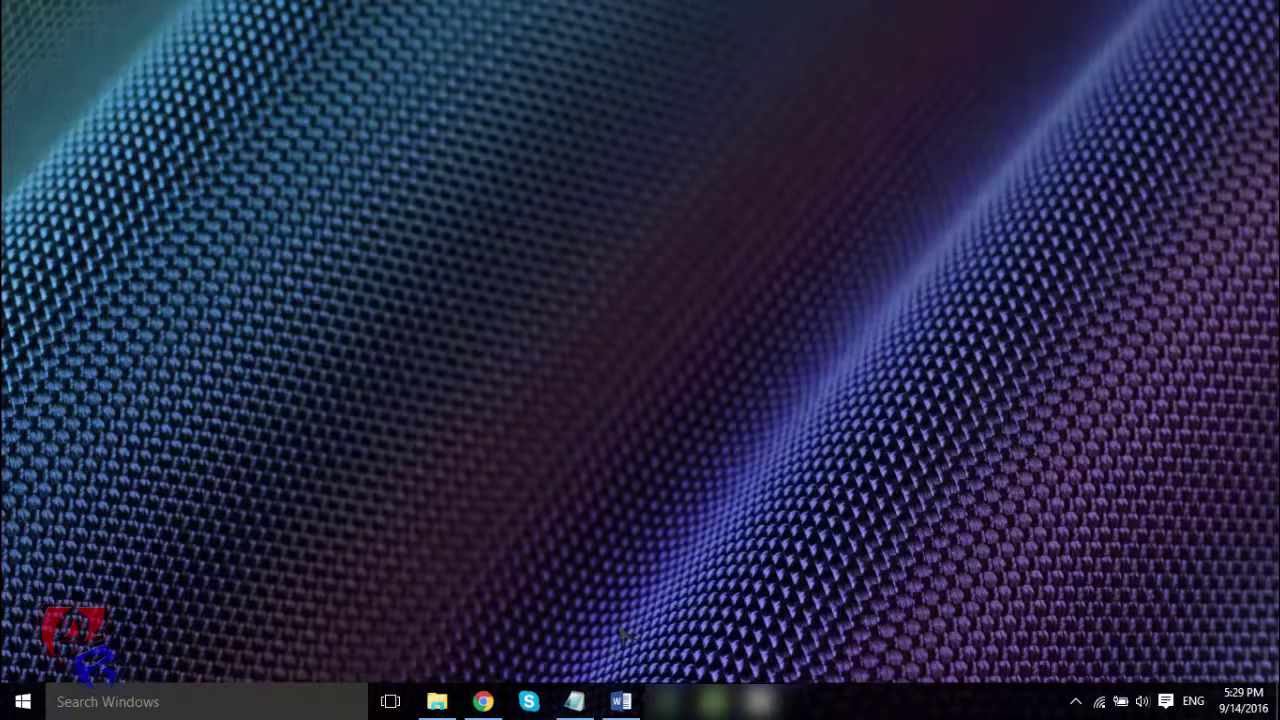
Restore the blank Word document and select Hindi (Google Input Tools) from the language indicator.
{"action": "left_click", "coordinate": [621, 703]}
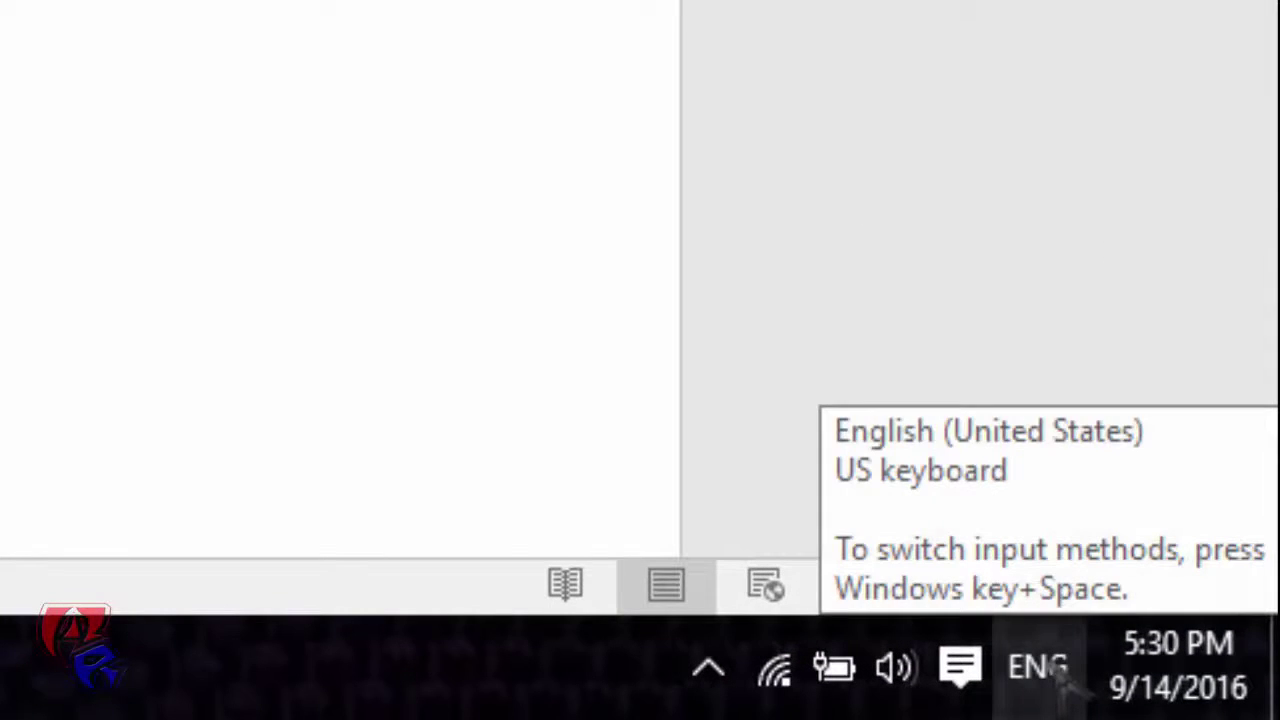
{"action": "left_click", "coordinate": [1066, 680]}
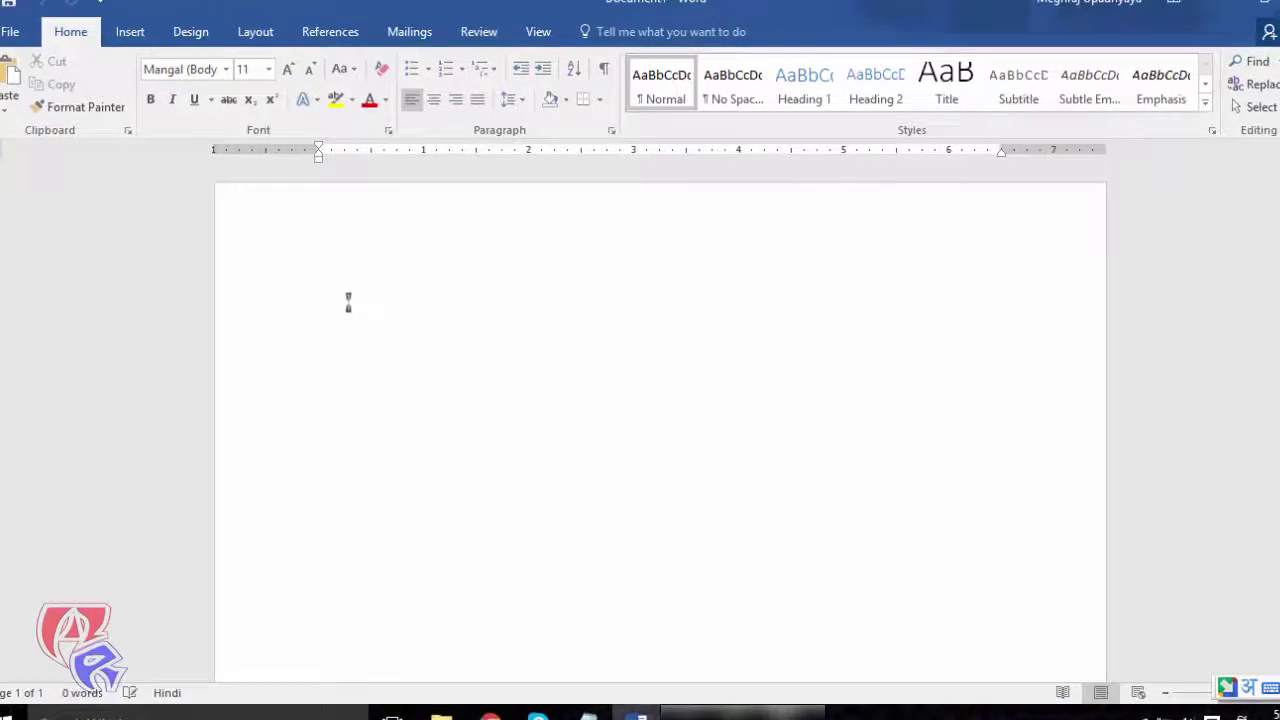
Transliterate 'hindi' and pick the fifth suggestion to insert हिंदीभाषियों on the page.
{"action": "type", "text": "hindi"}
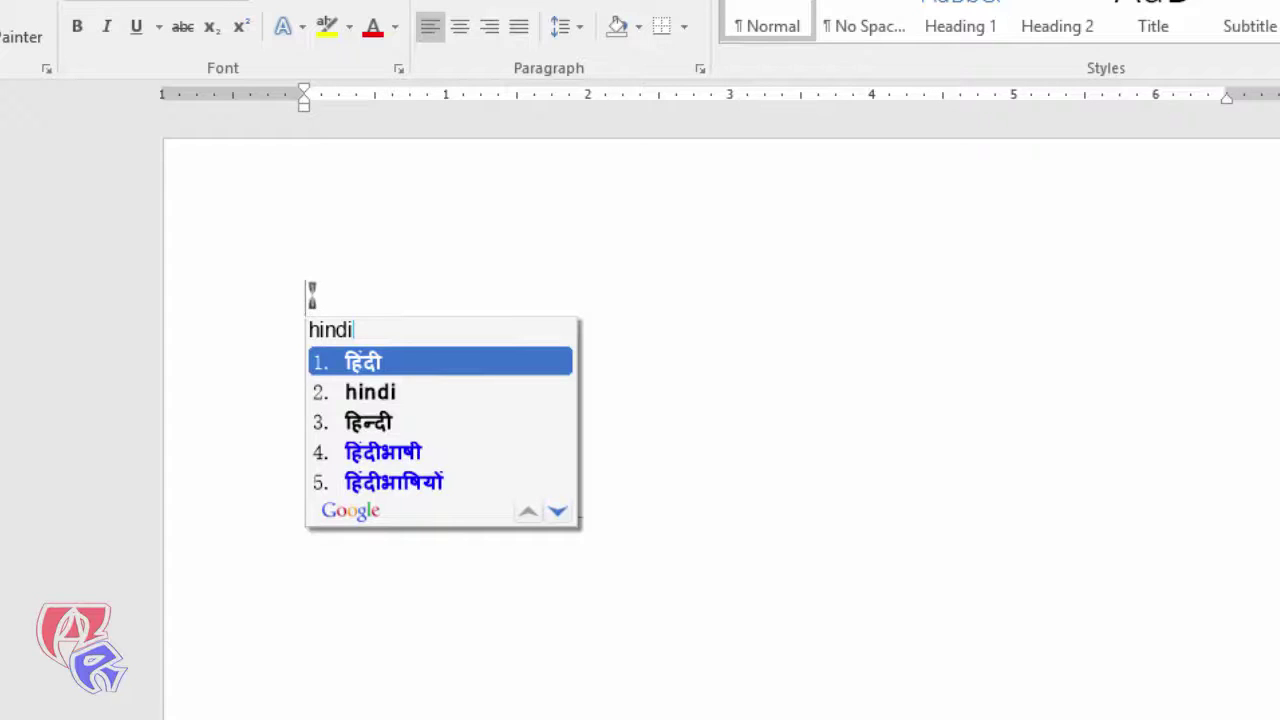
{"action": "key", "text": "ctrl+5"}
{"action": "key", "text": "5"}
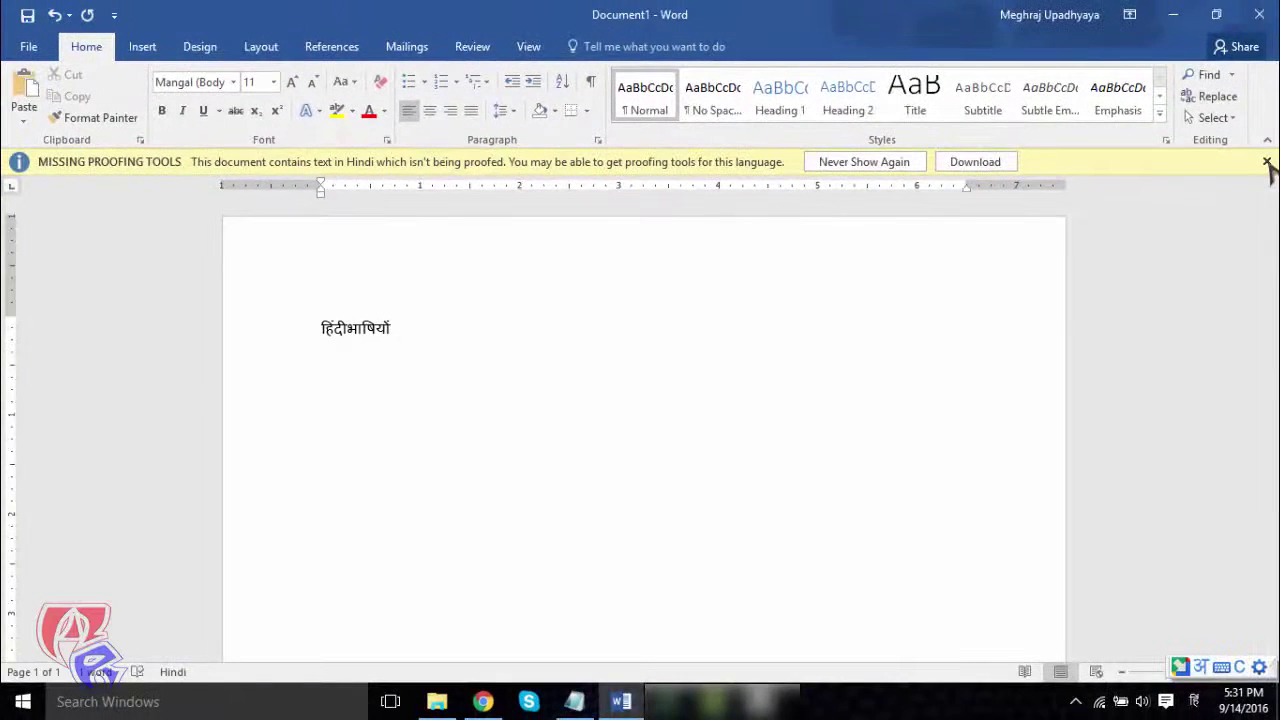
Dismiss the Missing Proofing Tools bar and open the Google Input Tools Hindi character picker.
{"action": "left_click", "coordinate": [1266, 163]}
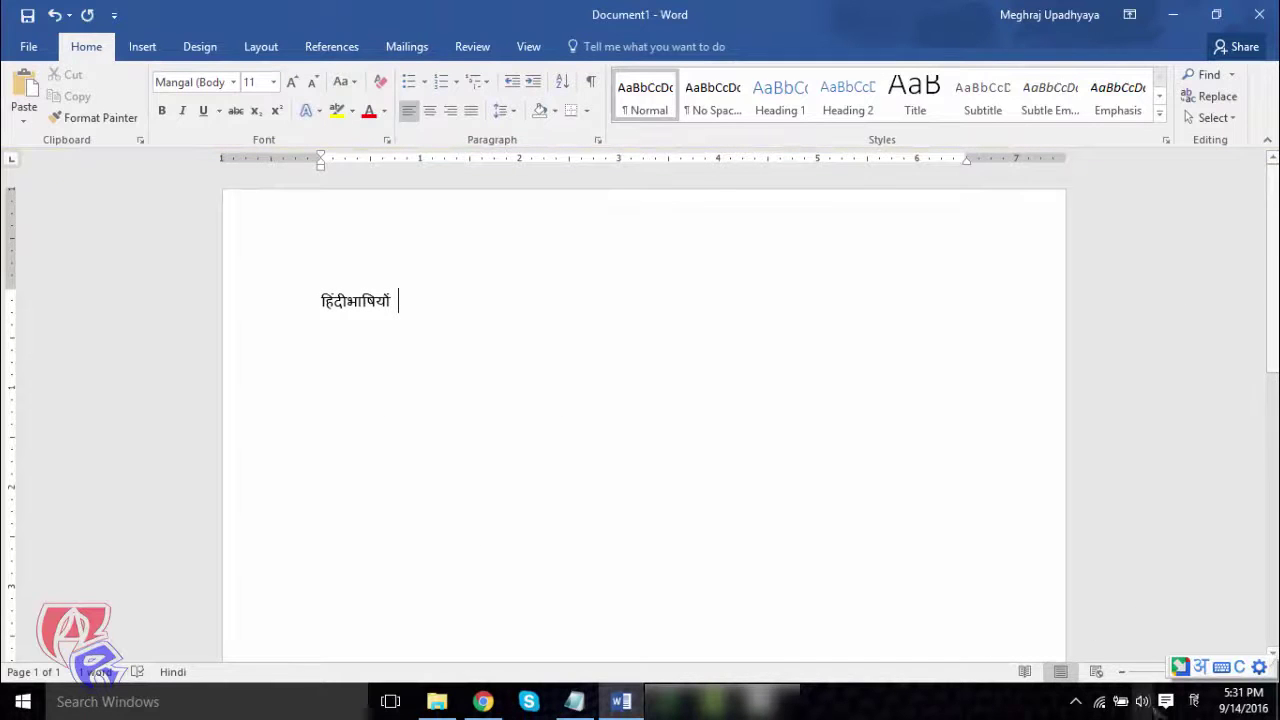
{"action": "left_click", "coordinate": [1200, 667]}
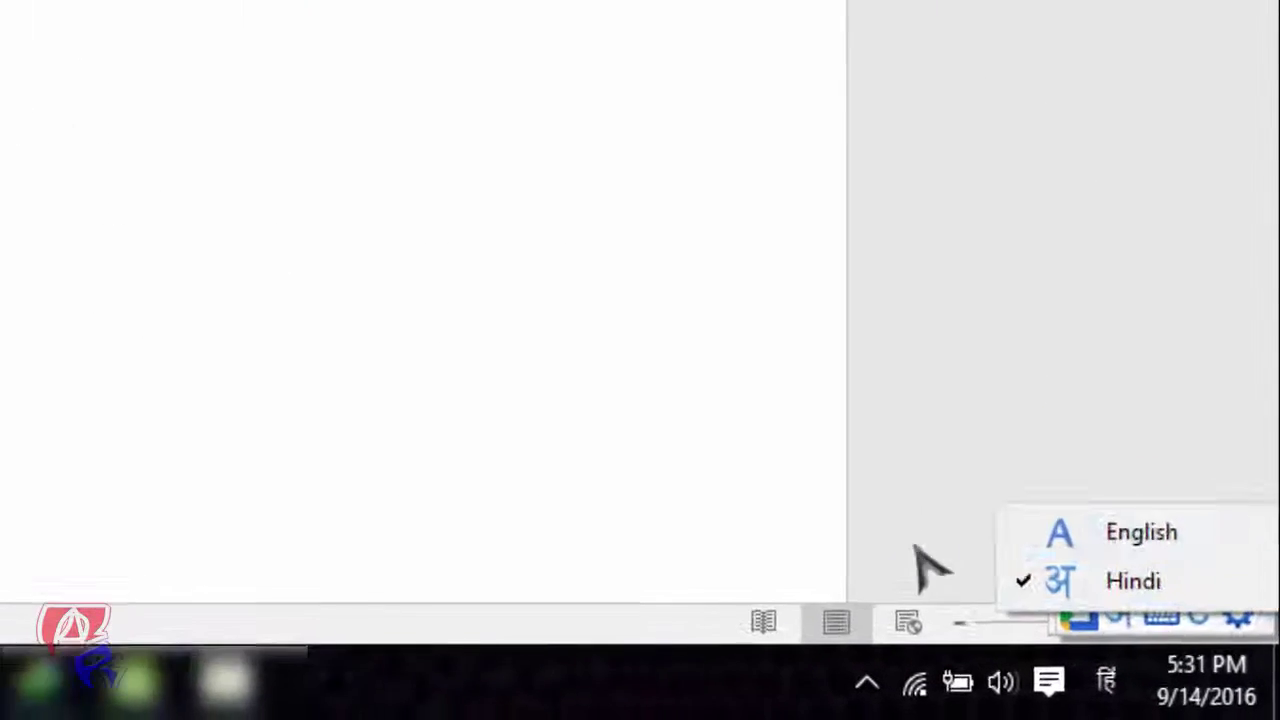
{"action": "left_click", "coordinate": [930, 565]}
{"action": "left_click", "coordinate": [1141, 600]}
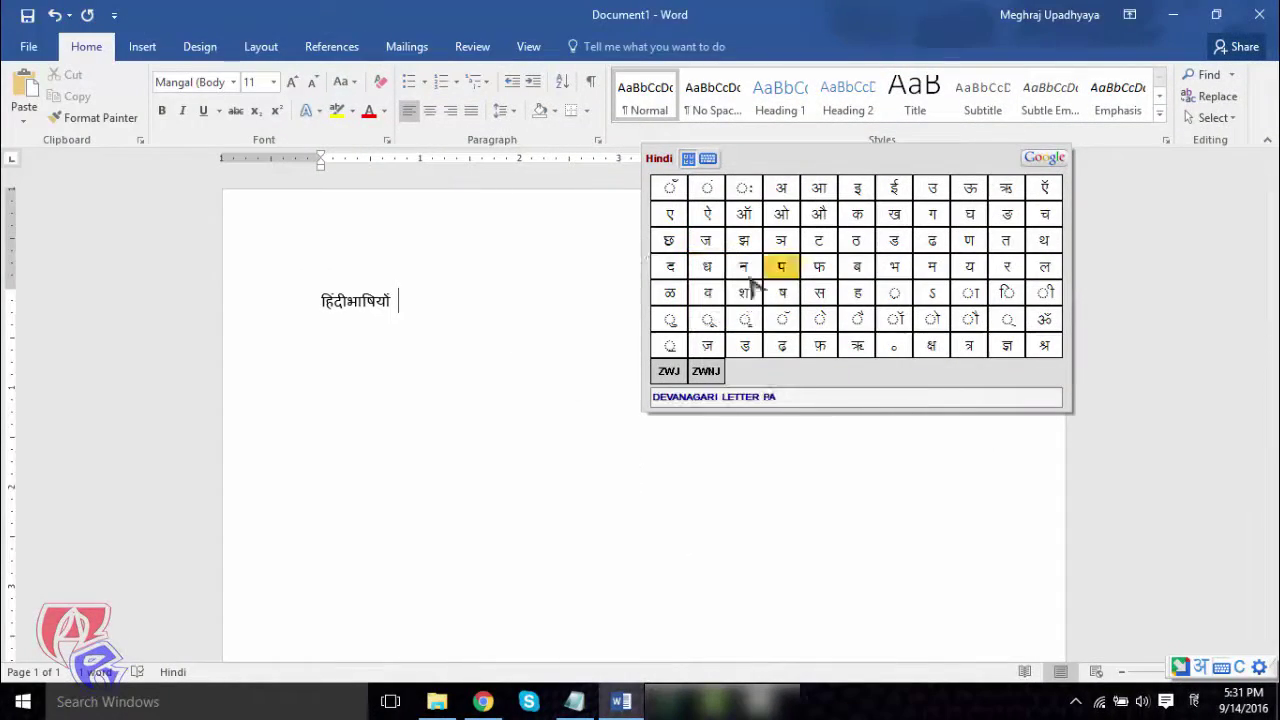
{"action": "mouse_move", "coordinate": [768, 273]}
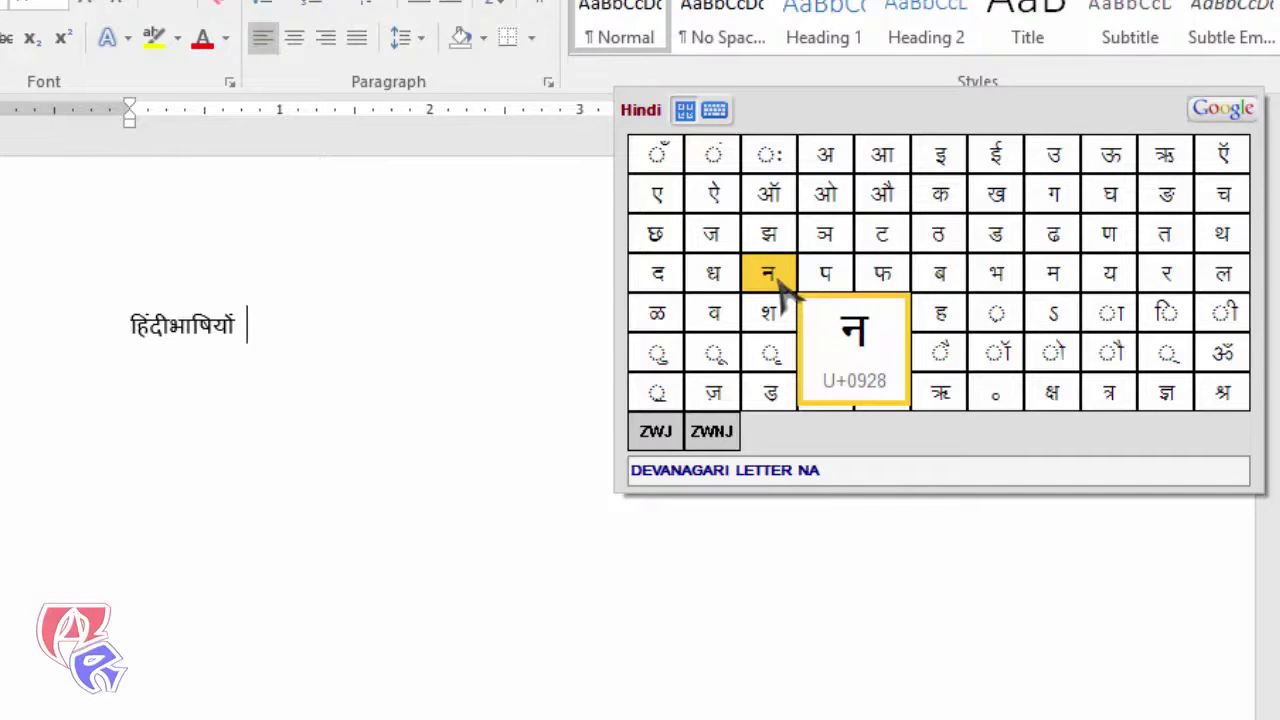
Insert the syllable नृ after हिंदीभाषियों from the character picker's न and ृ keys.
{"action": "left_click", "coordinate": [780, 281]}
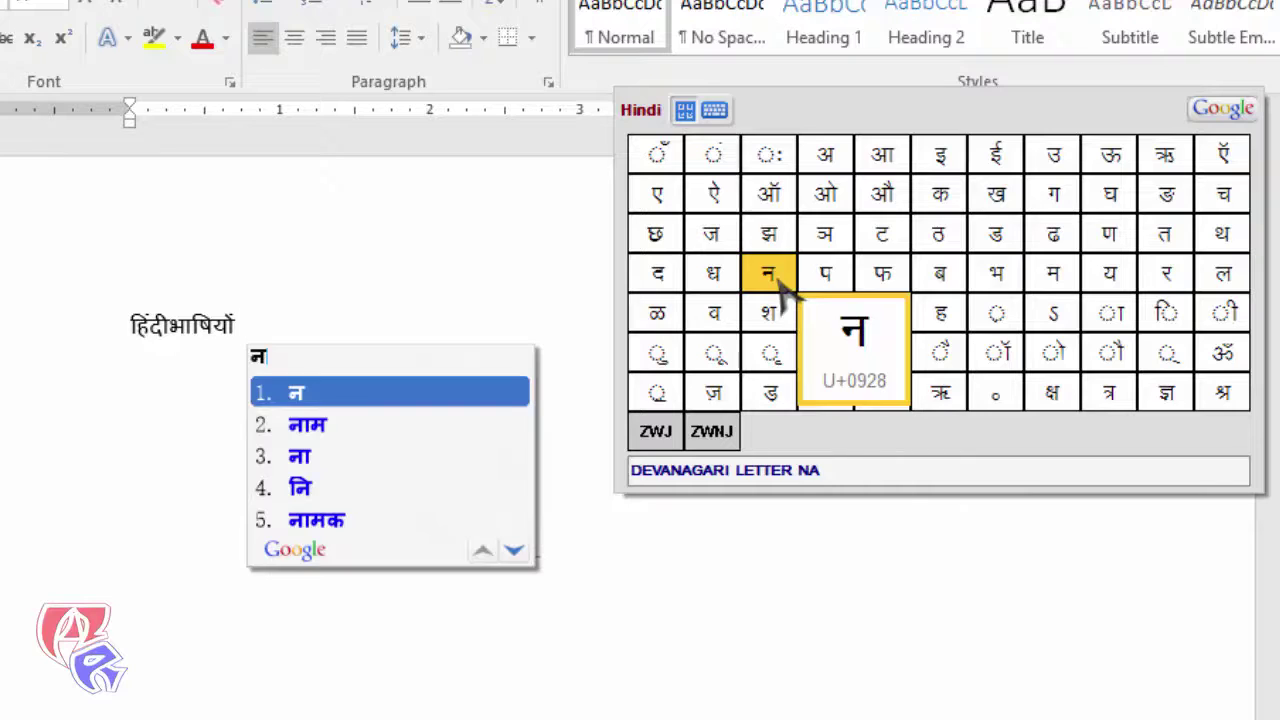
{"action": "left_click", "coordinate": [770, 354]}
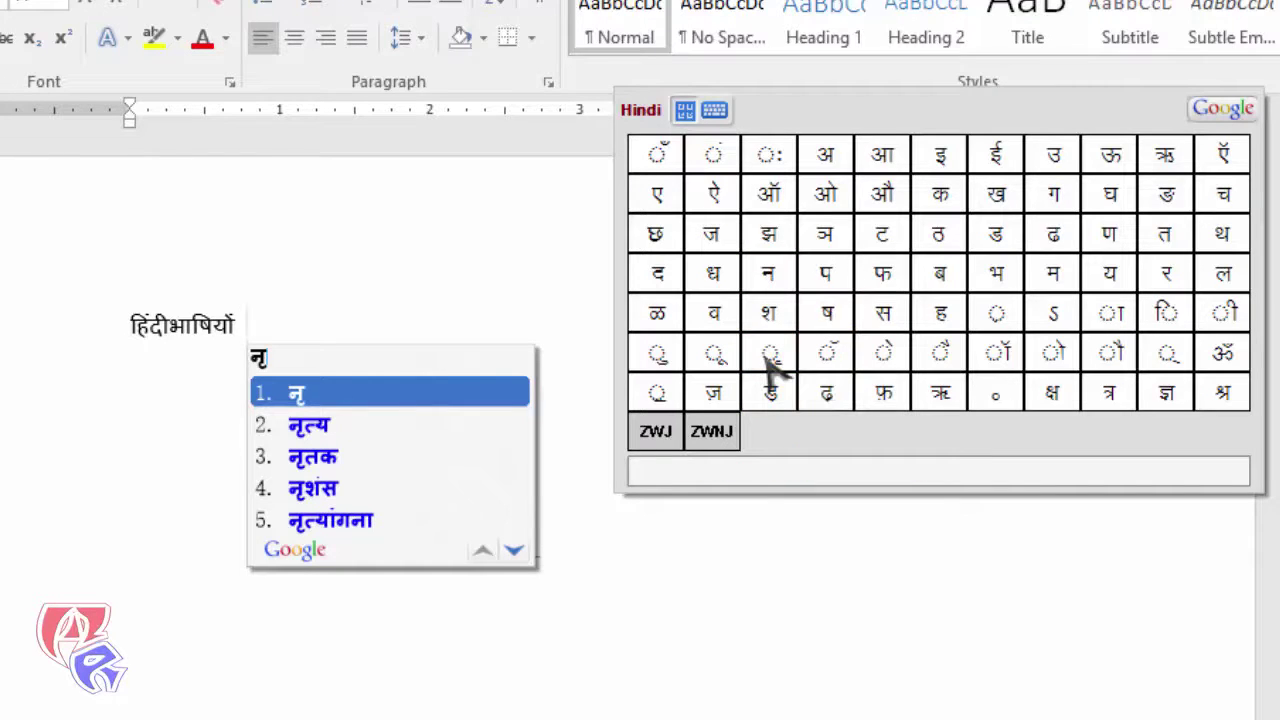
{"action": "key", "text": "Return"}
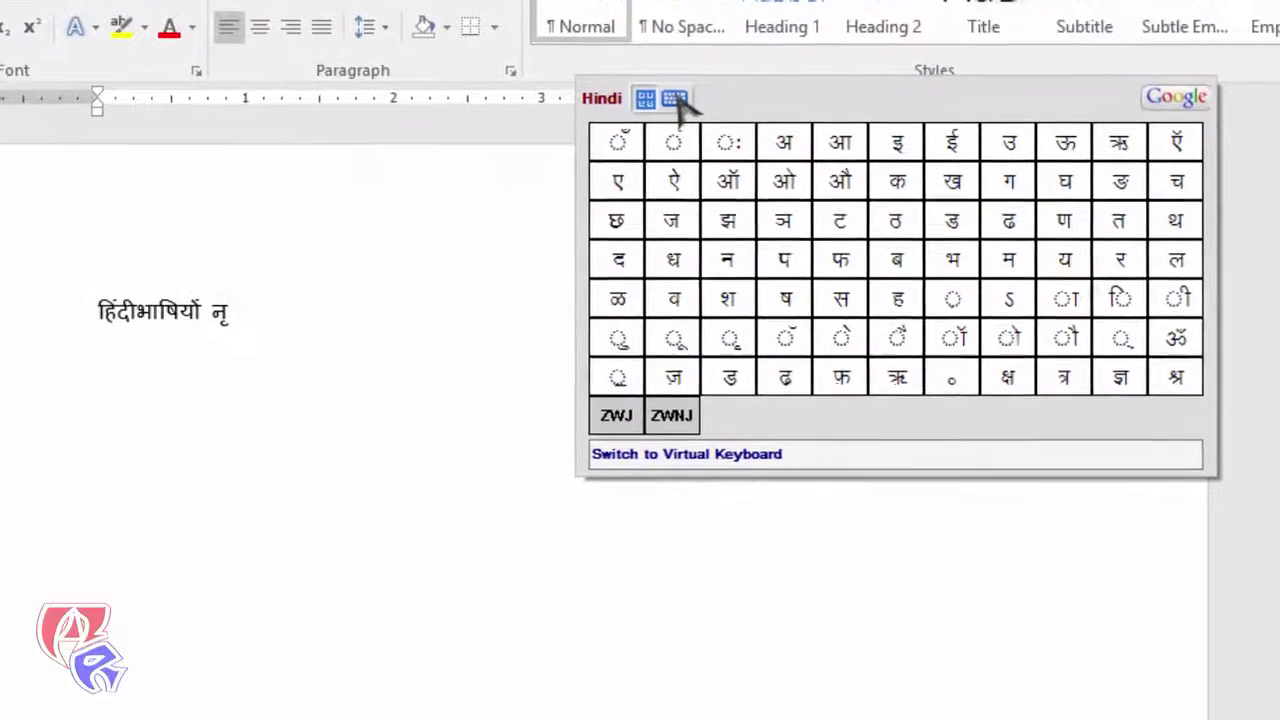
Switch the picker to the Hindi virtual keyboard and back, then close it.
{"action": "left_click", "coordinate": [674, 99]}
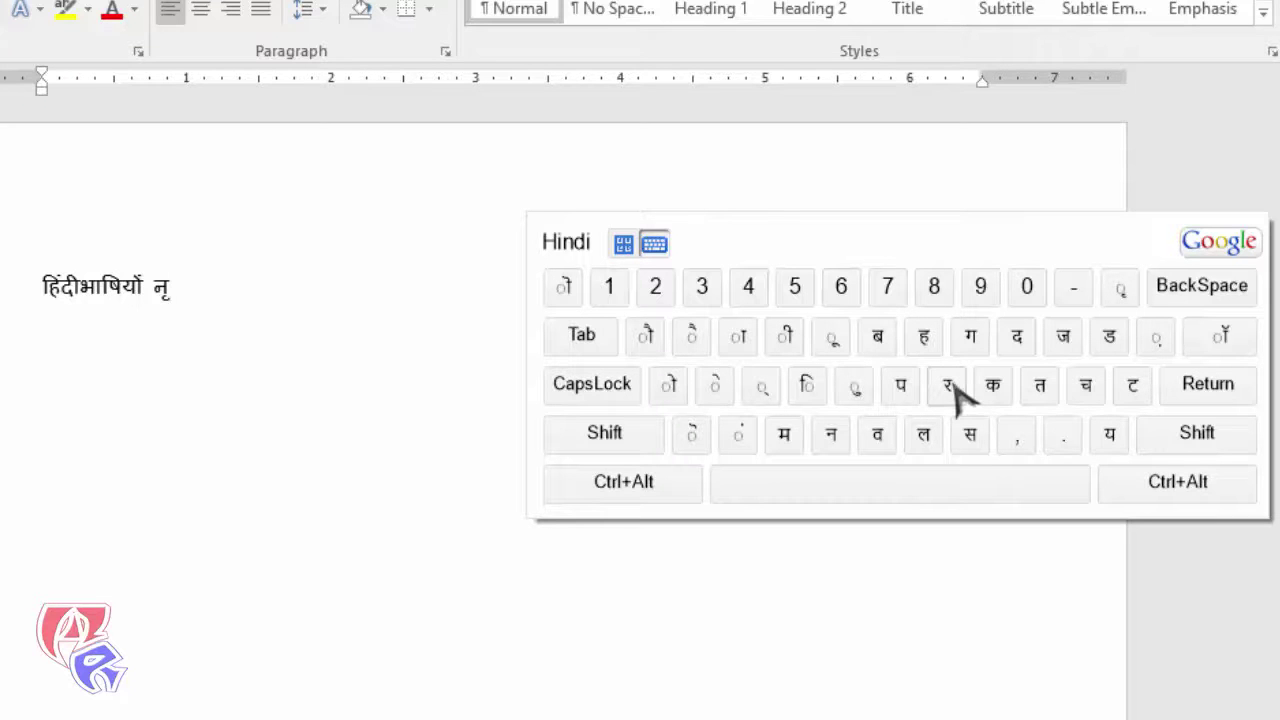
{"action": "left_click", "coordinate": [623, 245]}
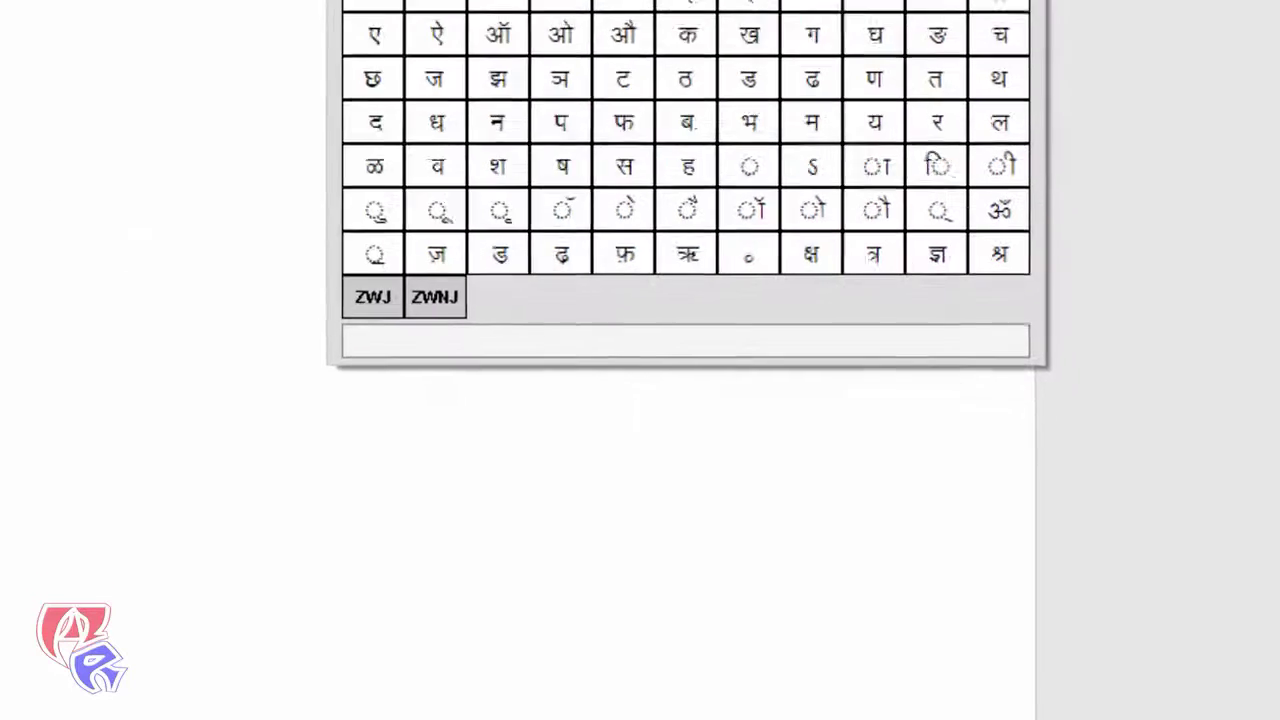
{"action": "left_click", "coordinate": [1221, 668]}
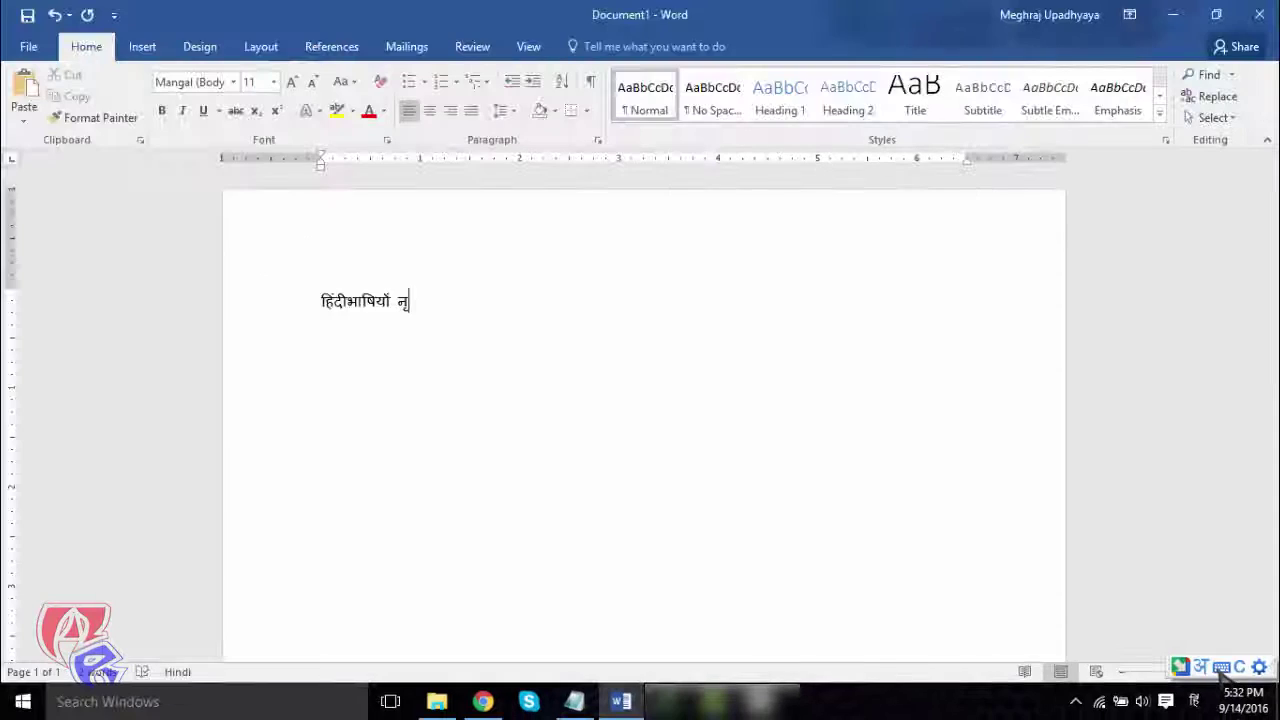